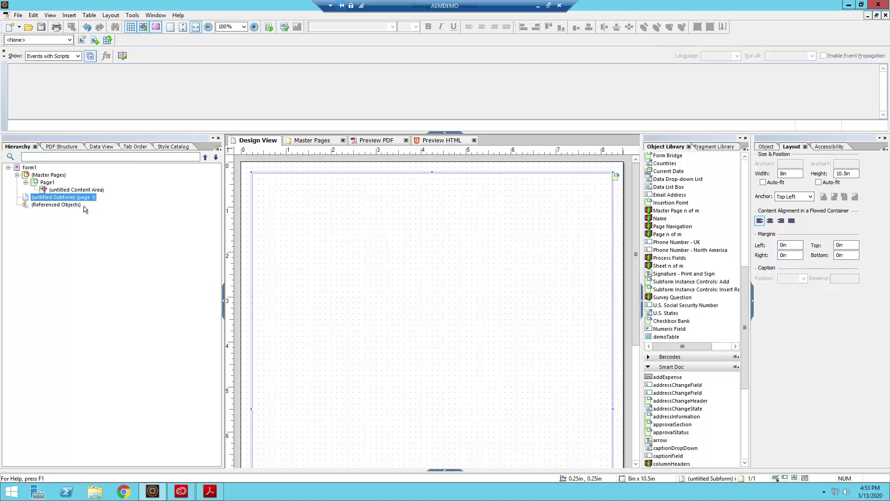
# - Check the tab order, then return to the Hierarchy showing form1's master page and page-1 subform
pyautogui.click(130, 147)
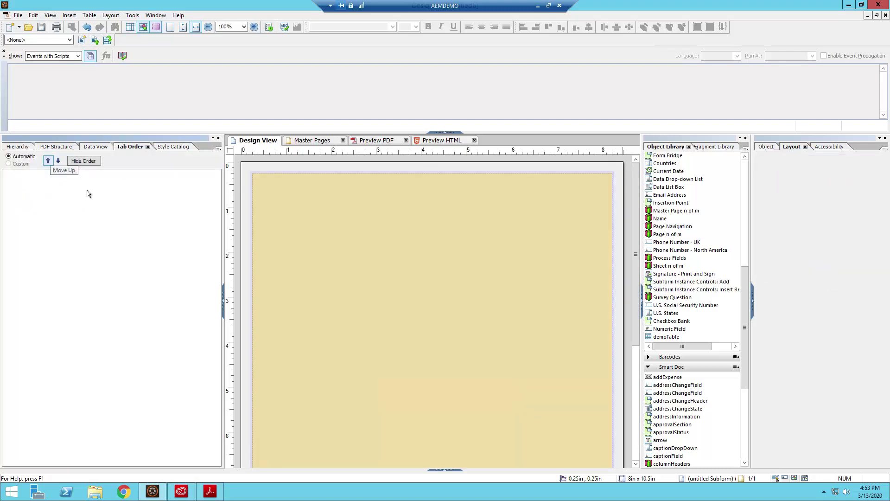
pyautogui.rightClick(25, 178)
pyautogui.click(12, 180)
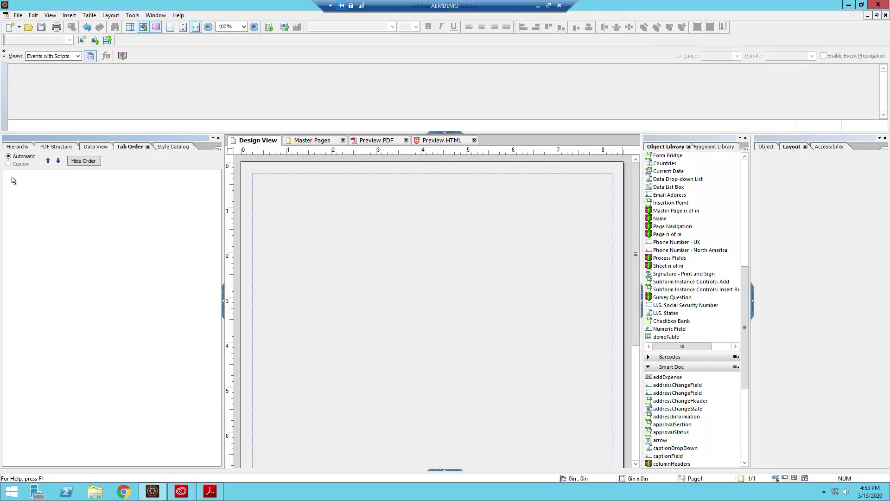
pyautogui.click(15, 148)
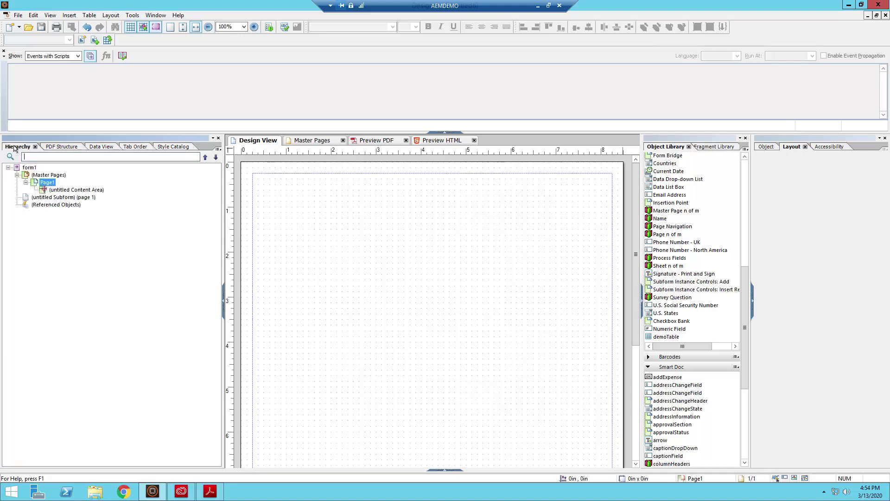
# - Drag demoTable from the Object Library to the page top and inspect its First Name header and field
pyautogui.click(670, 337)
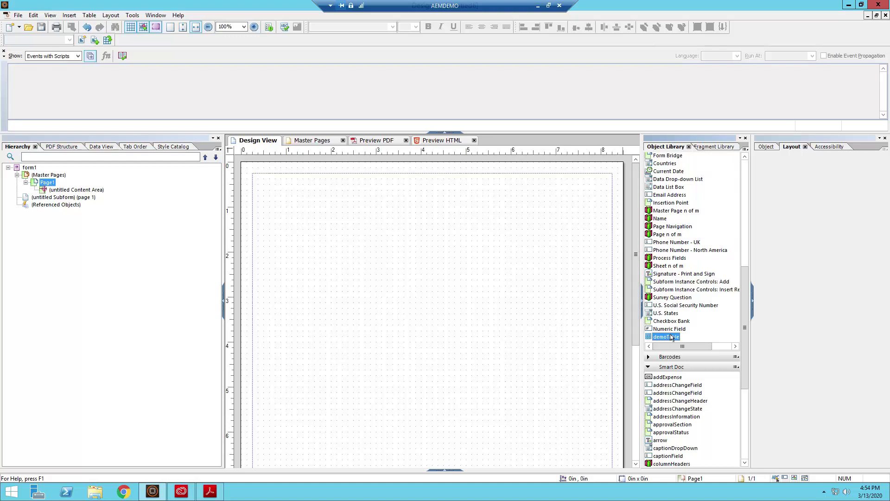
pyautogui.moveTo(672, 338); pyautogui.dragTo(410, 204)
pyautogui.click(338, 217)
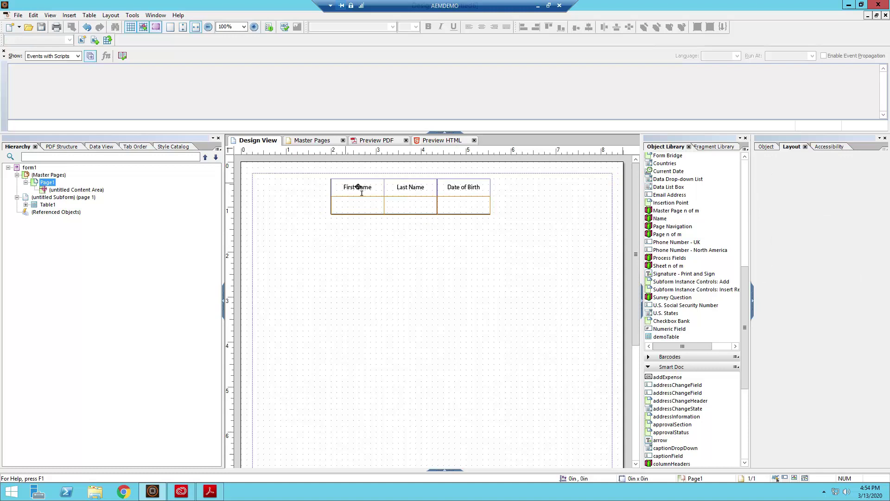
pyautogui.click(335, 187)
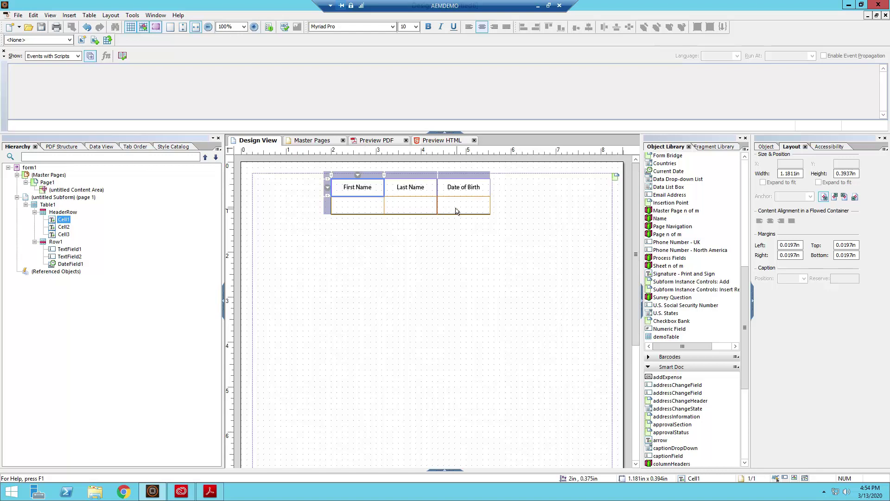
pyautogui.click(357, 205)
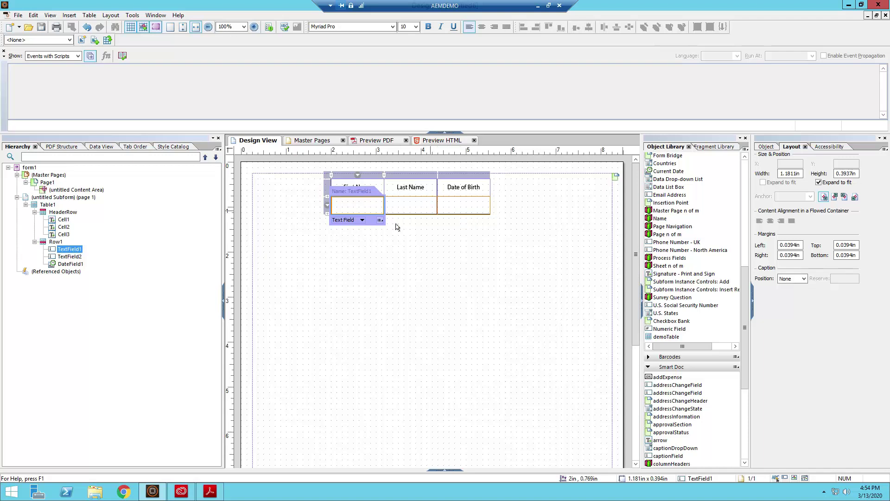
pyautogui.click(350, 242)
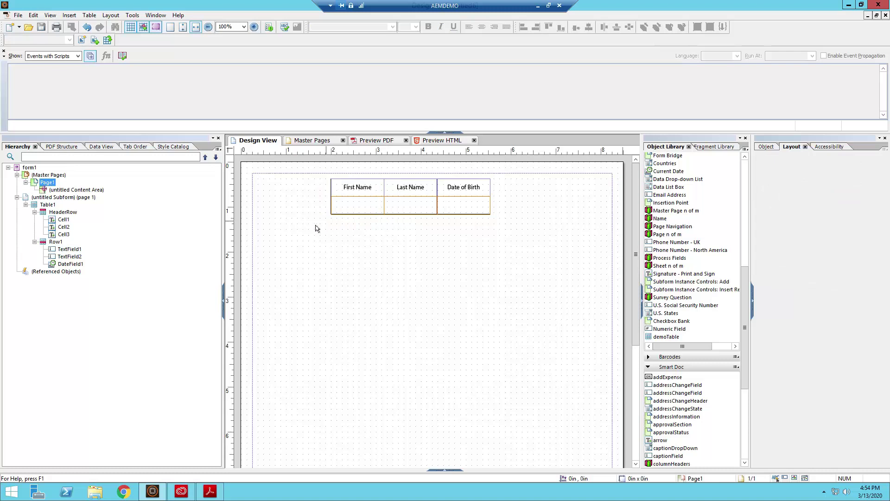
# - Drop a second demoTable below the first and delete its First Name header text
pyautogui.moveTo(316, 225); pyautogui.dragTo(500, 182)
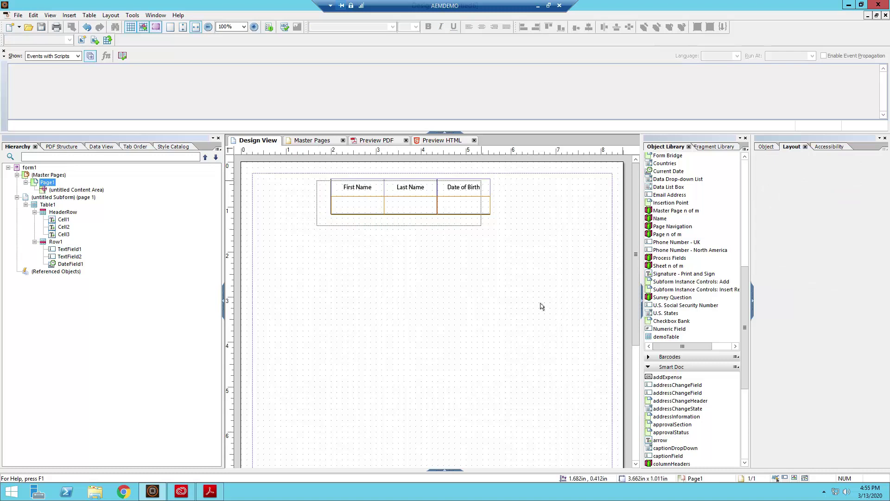
pyautogui.moveTo(652, 337); pyautogui.dragTo(392, 277)
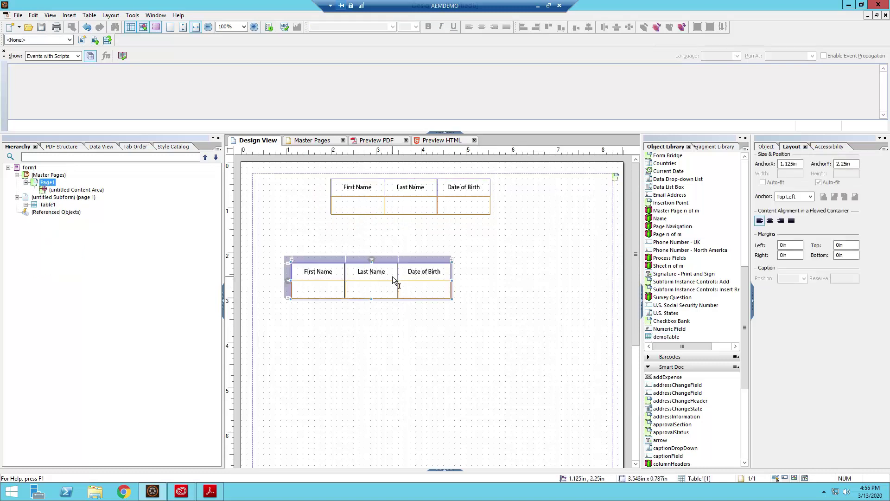
pyautogui.doubleClick(316, 270)
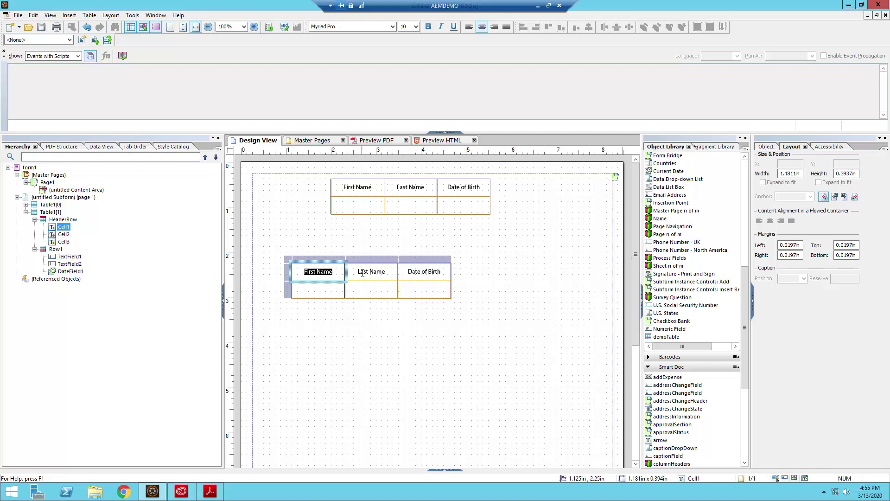
pyautogui.press('BackSpace')
# - Clear the Last Name and Date of Birth header texts of the second table
pyautogui.click(379, 269)
pyautogui.doubleClick(375, 271)
pyautogui.press('BackSpace')
pyautogui.click(407, 272)
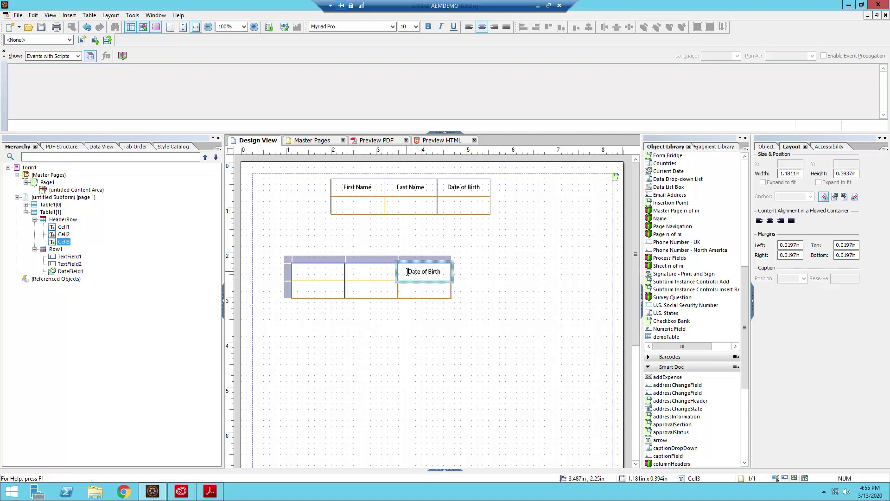
pyautogui.doubleClick(408, 271)
pyautogui.press('BackSpace')
pyautogui.click(310, 284)
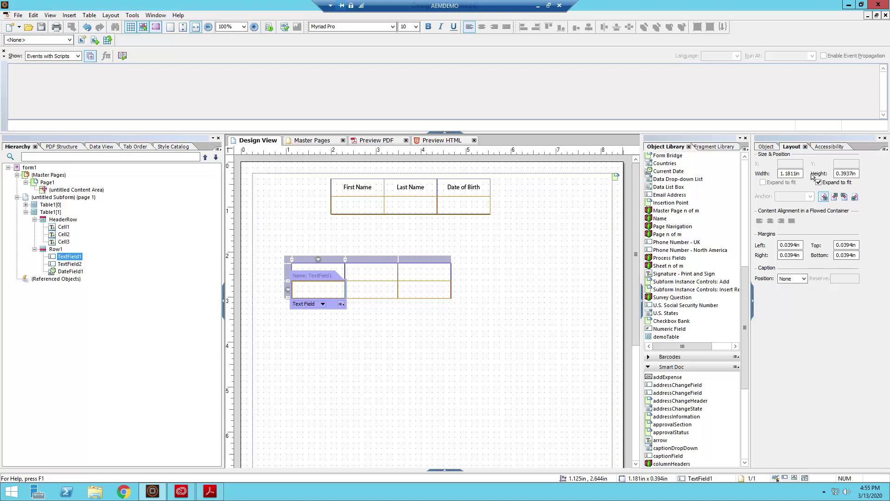
# - Enter First Name as the Caption in the field's Object > Cell properties
pyautogui.click(764, 146)
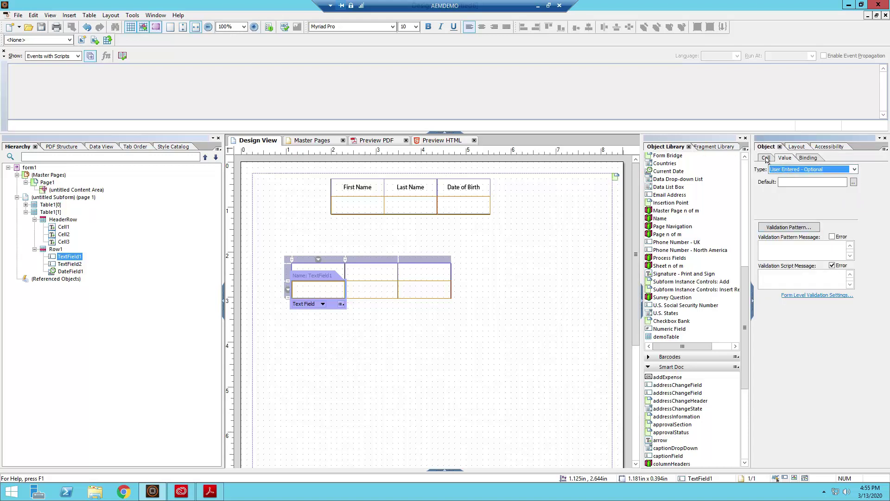
pyautogui.click(765, 159)
pyautogui.click(797, 185)
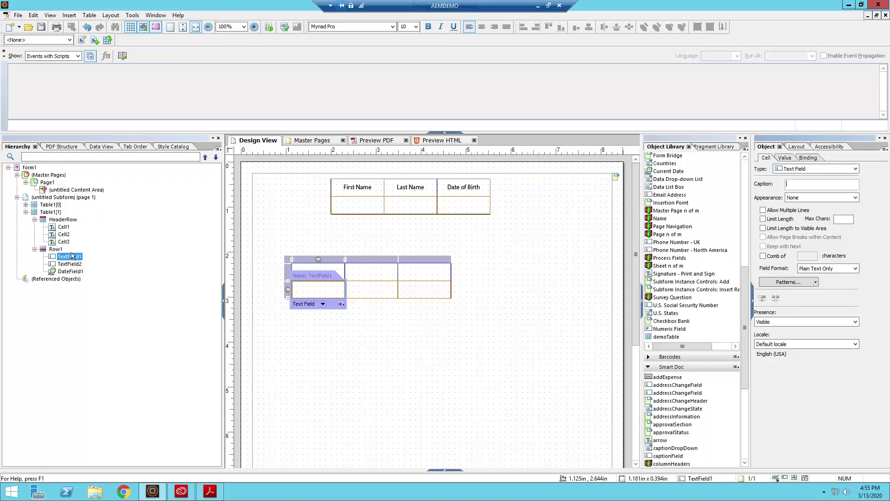
pyautogui.write('First Name')
pyautogui.click(785, 157)
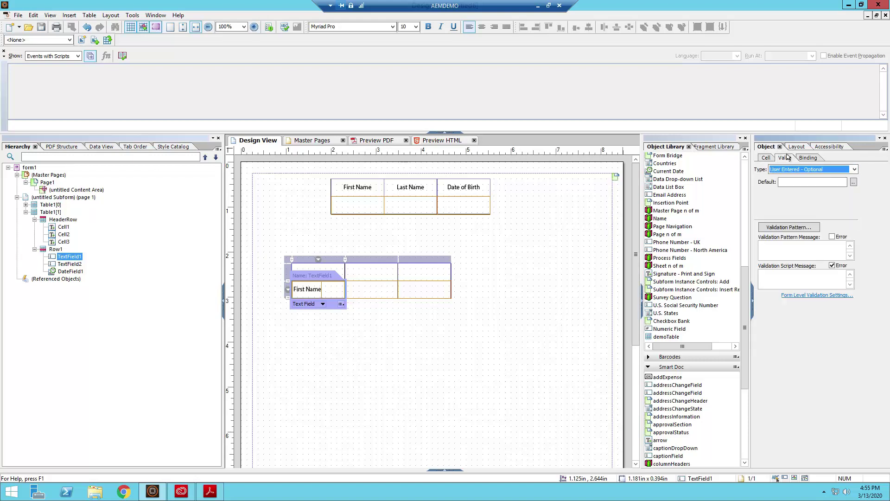
pyautogui.click(810, 157)
pyautogui.click(760, 158)
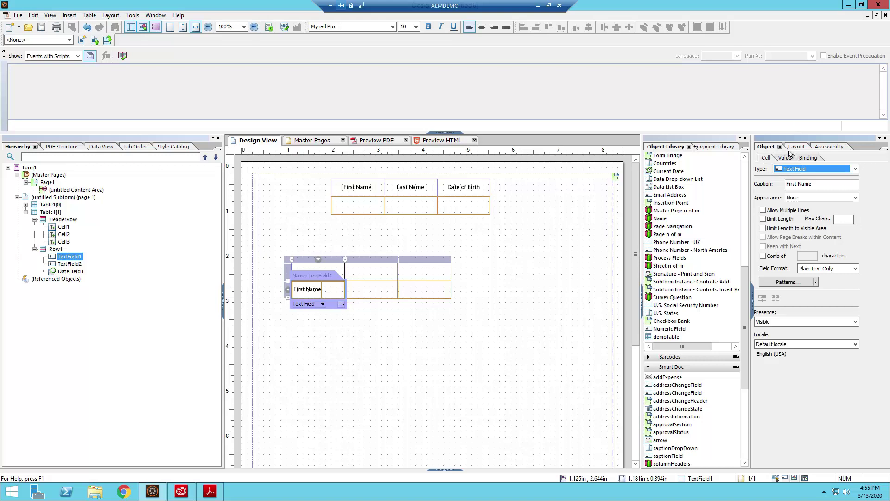
# - Set the field's Layout Caption Position to Top
pyautogui.click(797, 146)
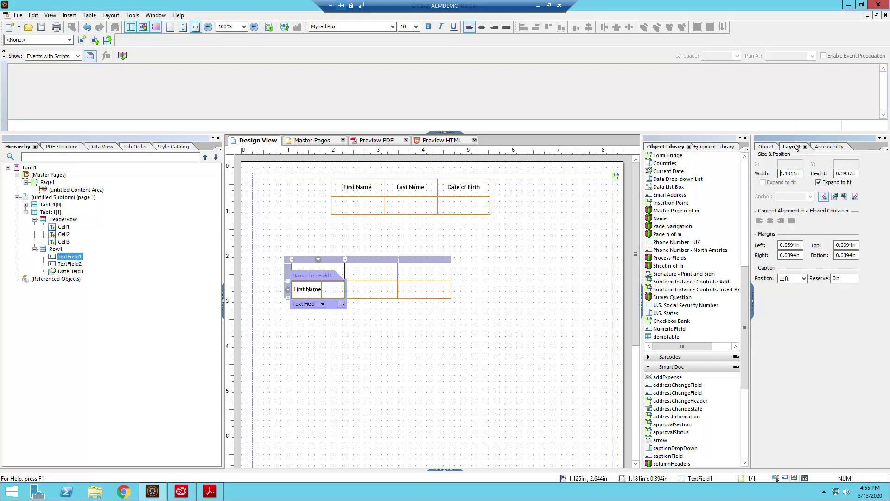
pyautogui.click(797, 277)
pyautogui.click(793, 303)
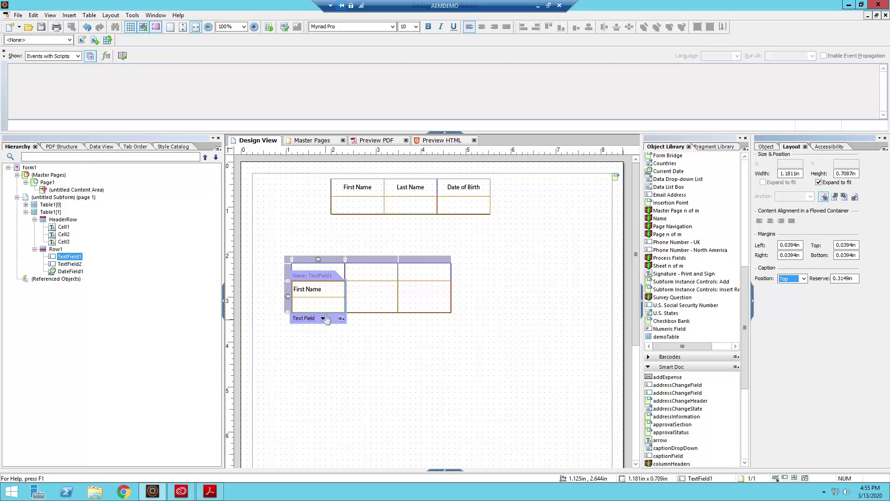
pyautogui.click(313, 287)
pyautogui.click(371, 298)
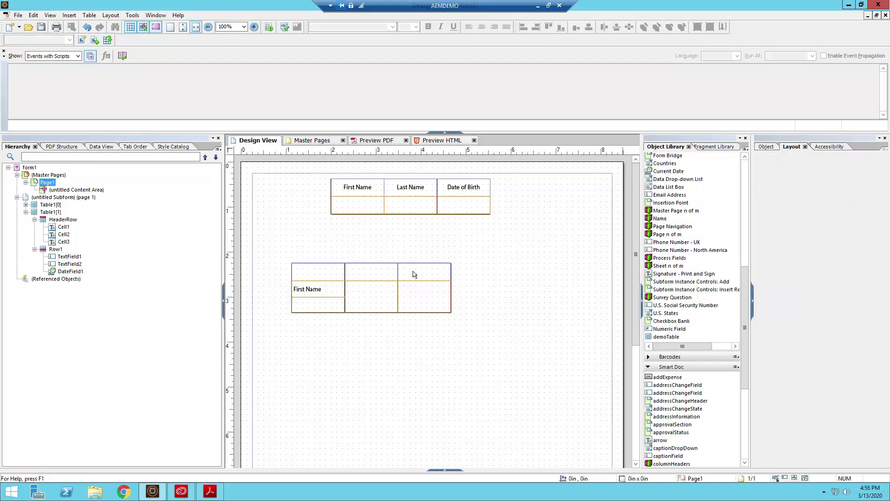
# - Put the middle field's caption on Top and retype it as Last Name
pyautogui.click(792, 278)
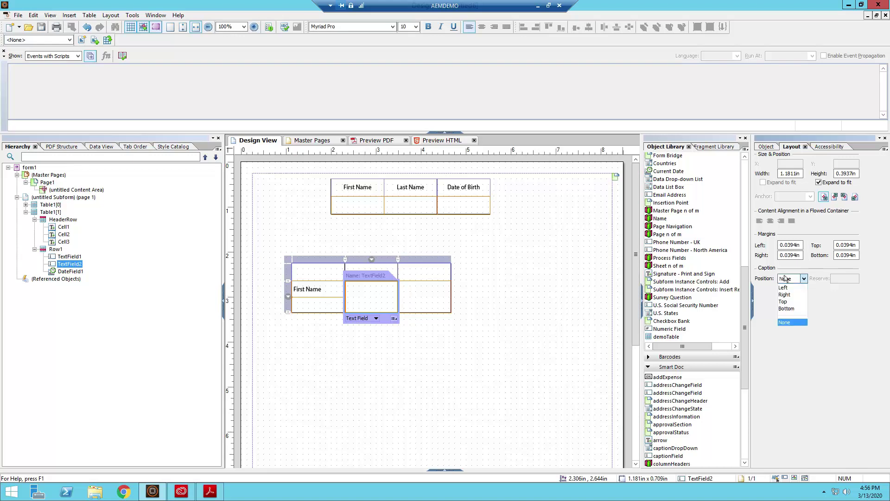
pyautogui.click(785, 304)
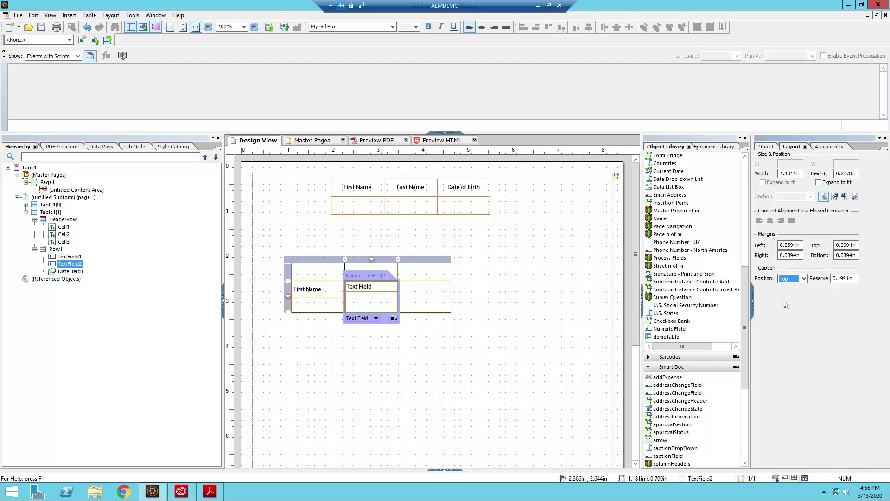
pyautogui.click(373, 291)
pyautogui.doubleClick(366, 286)
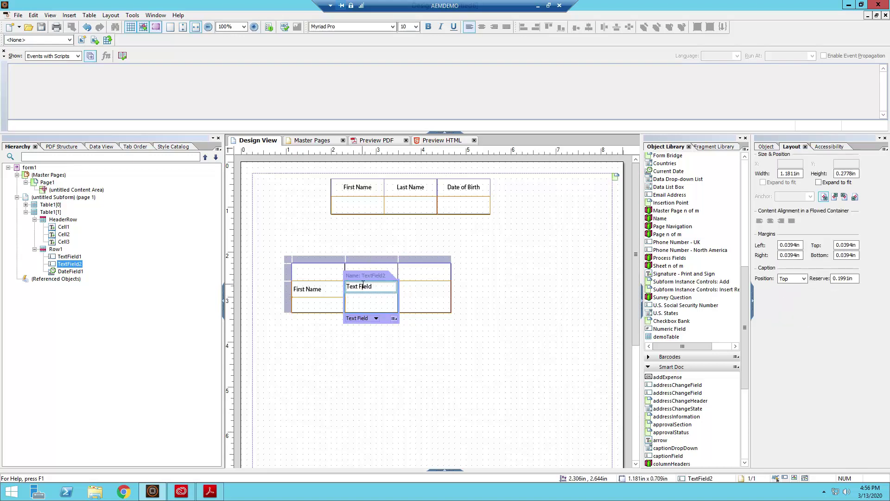
pyautogui.hotkey('ctrl', 'a')
pyautogui.write('Last Name')
# - Put the date field's caption on Top and retype it as Date of Birth
pyautogui.click(414, 302)
pyautogui.click(788, 279)
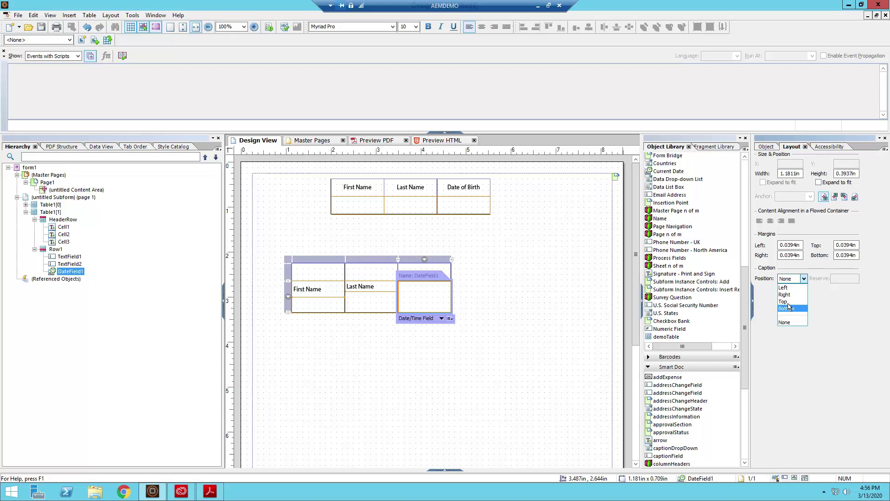
pyautogui.click(788, 295)
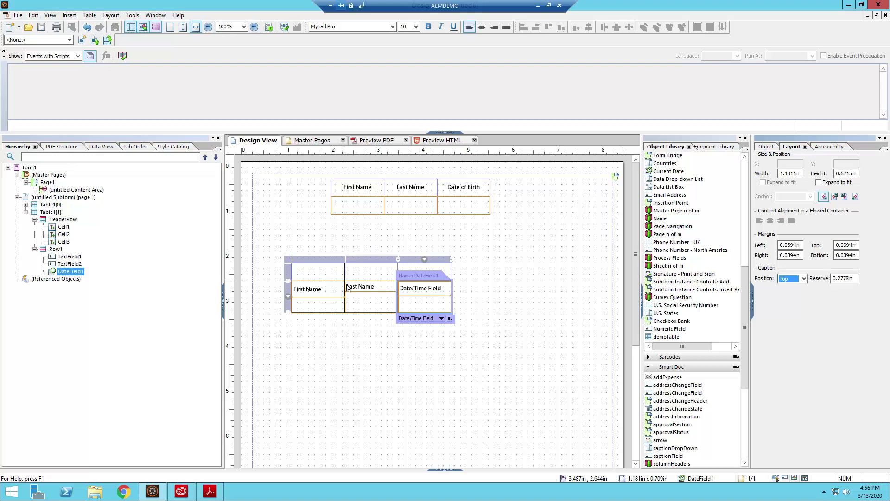
pyautogui.doubleClick(412, 286)
pyautogui.write('Date of Birth')
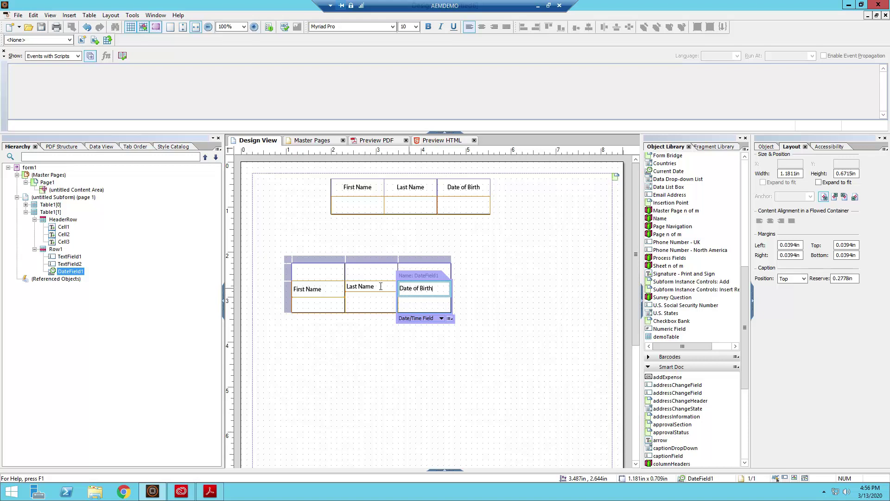
# - Delete the lower table's empty header row, leaving the captioned fields at top
pyautogui.click(317, 270)
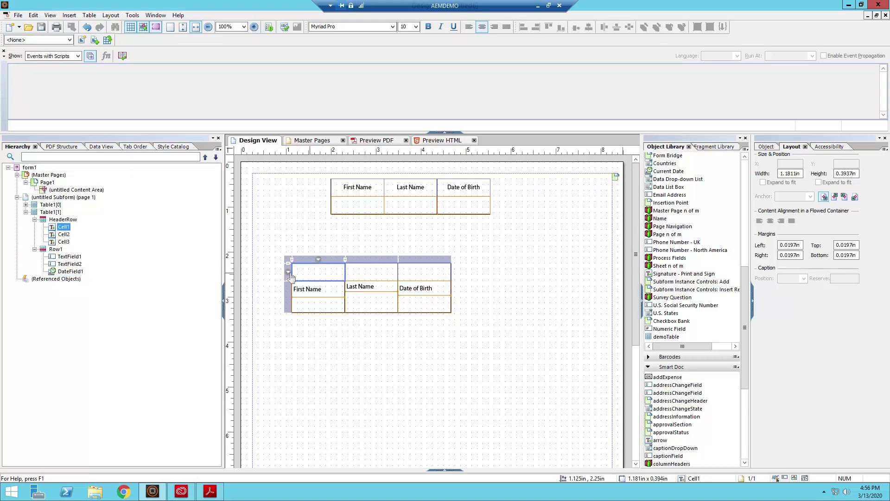
pyautogui.click(846, 175)
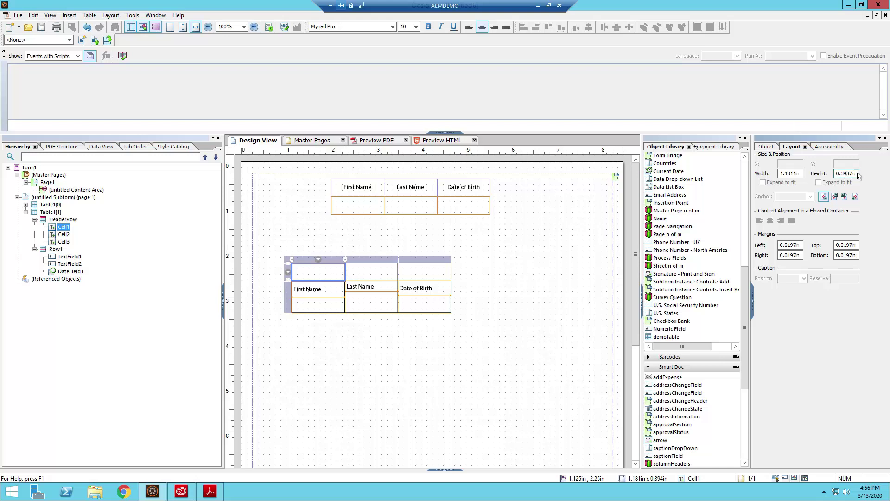
pyautogui.moveTo(858, 176)
pyautogui.mouseDown()
pyautogui.moveTo(827, 182)
pyautogui.moveTo(876, 175)
pyautogui.moveTo(852, 176)
pyautogui.mouseUp()
pyautogui.doubleClick(852, 175)
pyautogui.click(851, 175)
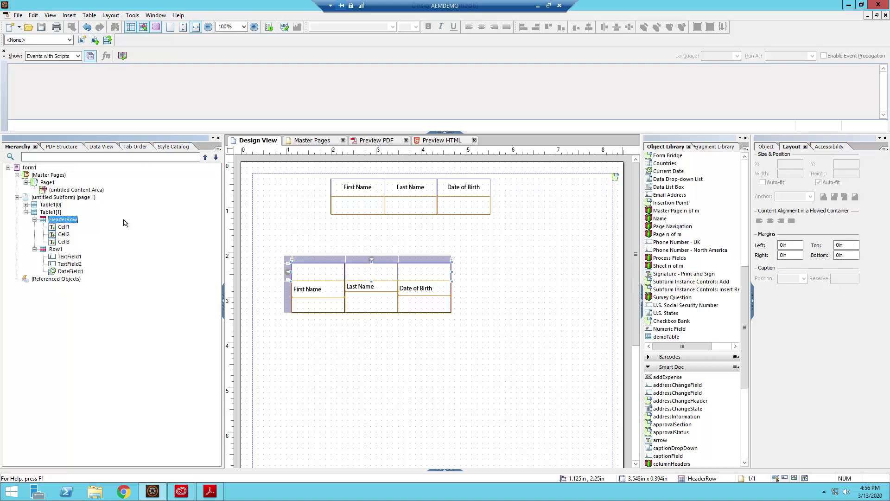
pyautogui.press('Delete')
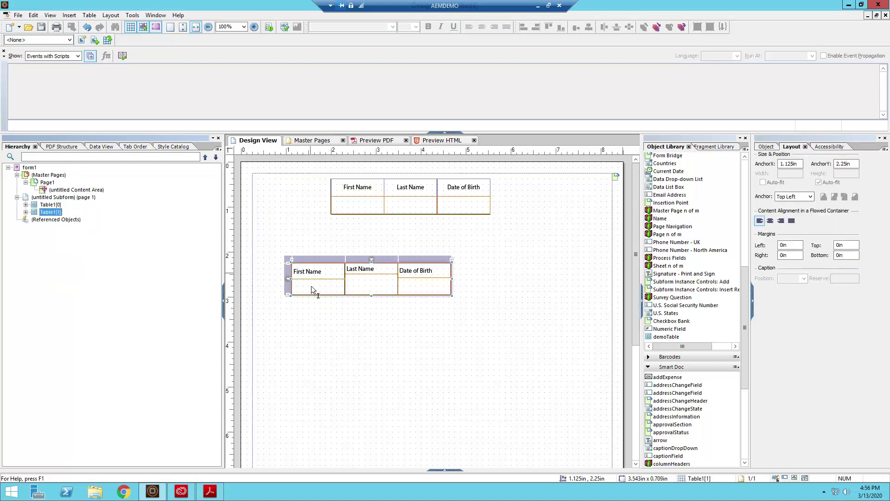
# - Select the lower table's First Name field and show its Accessibility properties
pyautogui.click(362, 283)
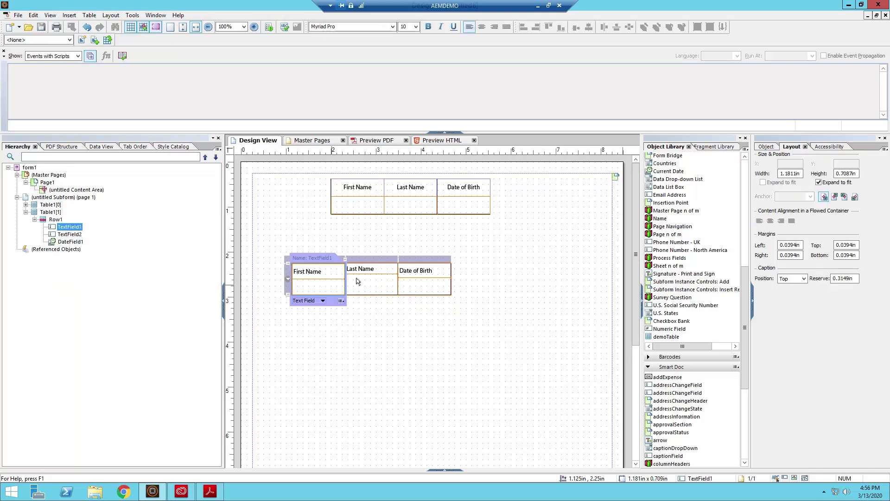
pyautogui.click(385, 281)
pyautogui.click(339, 289)
pyautogui.click(368, 286)
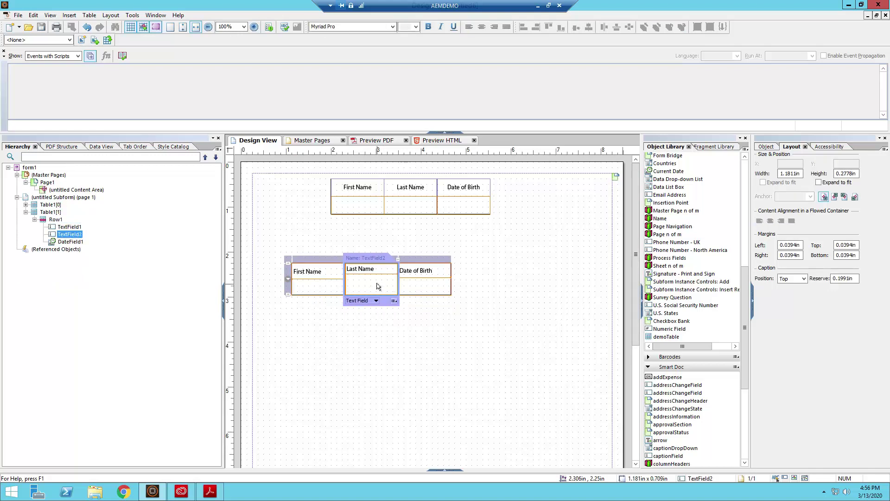
pyautogui.click(402, 286)
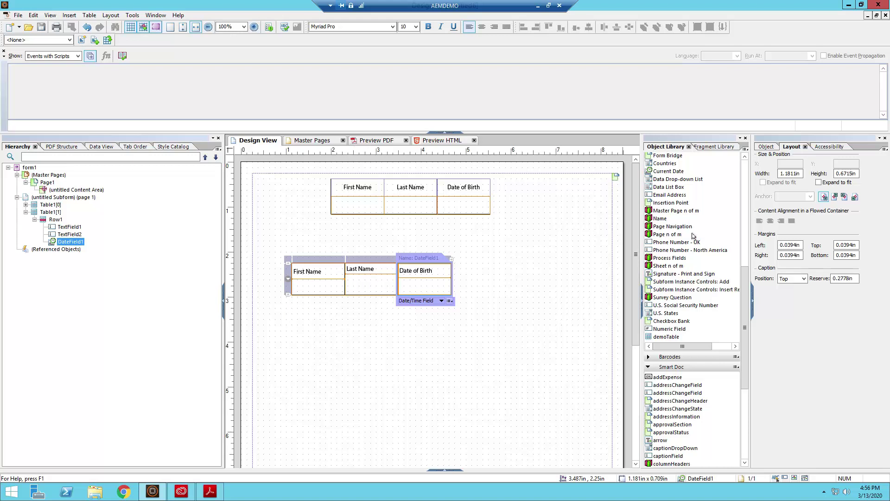
pyautogui.click(327, 280)
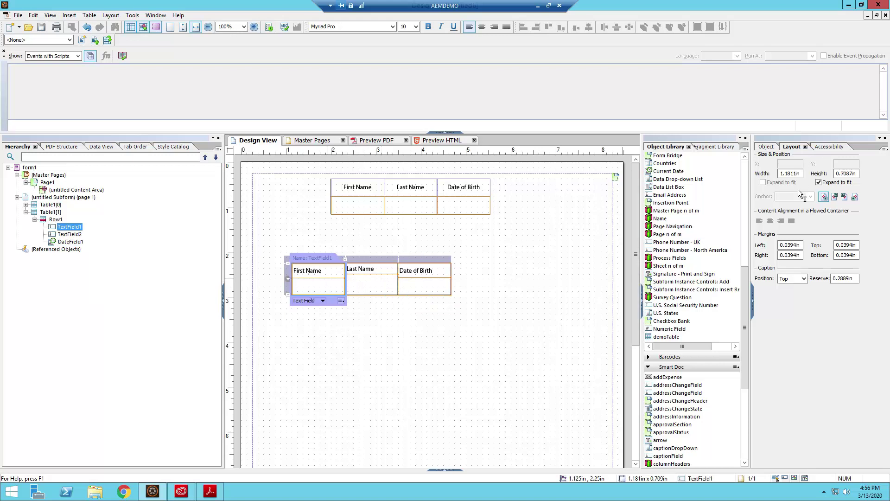
pyautogui.click(767, 147)
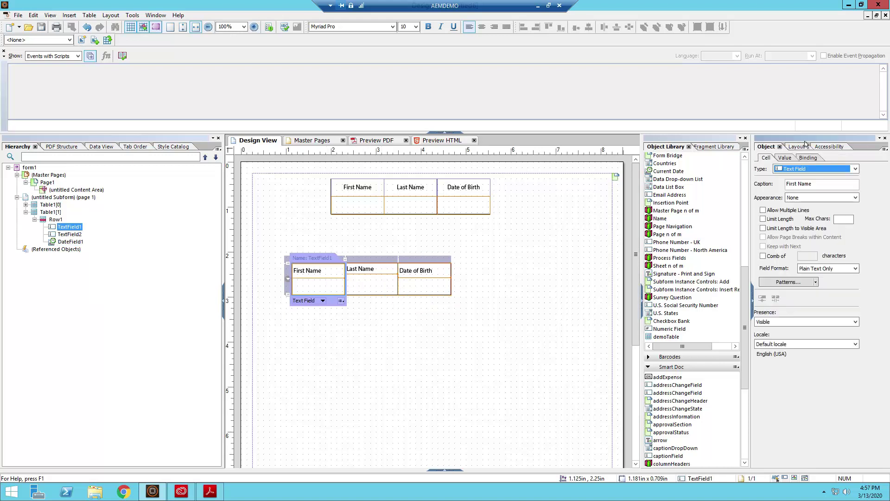
pyautogui.click(830, 147)
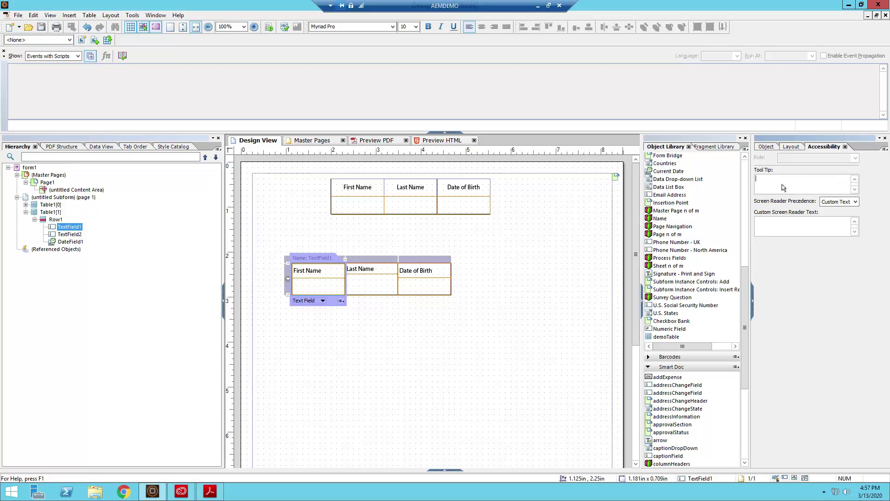
# - Enter the tool tip 'Please fill in your first name here' and reuse it as screen-reader text
pyautogui.write('Please')
pyautogui.write('fill in your first name here')
pyautogui.click(763, 227)
pyautogui.tripleClick(778, 182)
pyautogui.hotkey('ctrl', 'c')
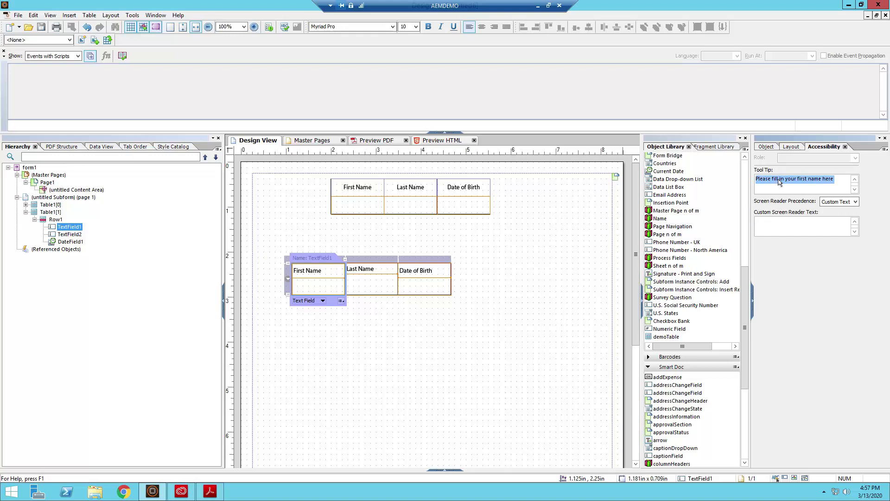
pyautogui.click(779, 228)
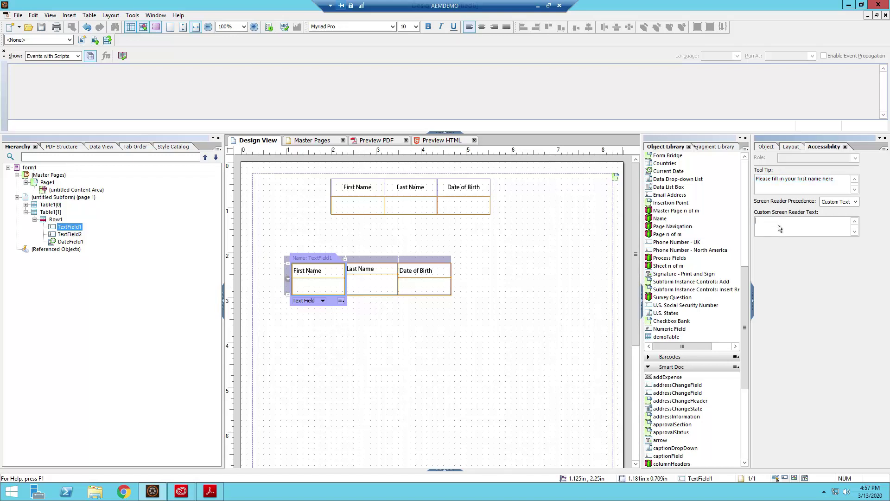
# - Give the Last Name field the tool tip and screen-reader text 'Please fill in your last name here'
pyautogui.click(383, 280)
pyautogui.click(783, 187)
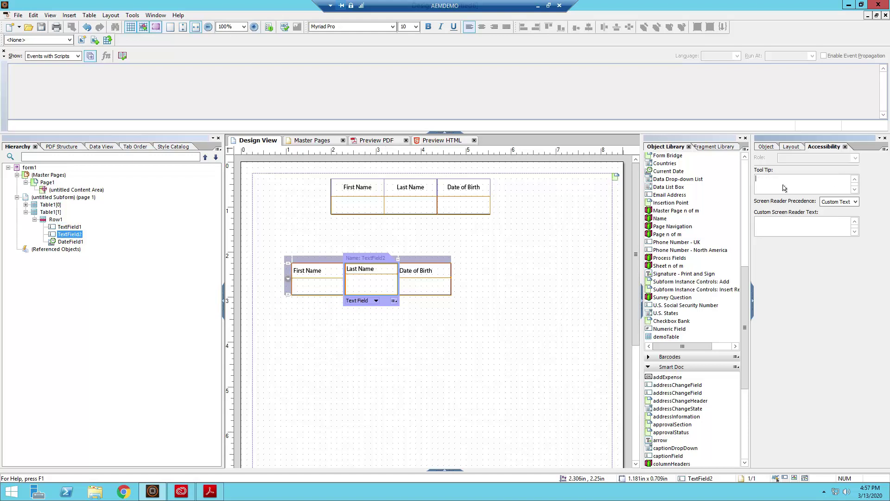
pyautogui.hotkey('ctrl', 'v')
pyautogui.doubleClick(802, 180)
pyautogui.write('last')
pyautogui.hotkey('ctrl', 'a')
pyautogui.hotkey('ctrl', 'c')
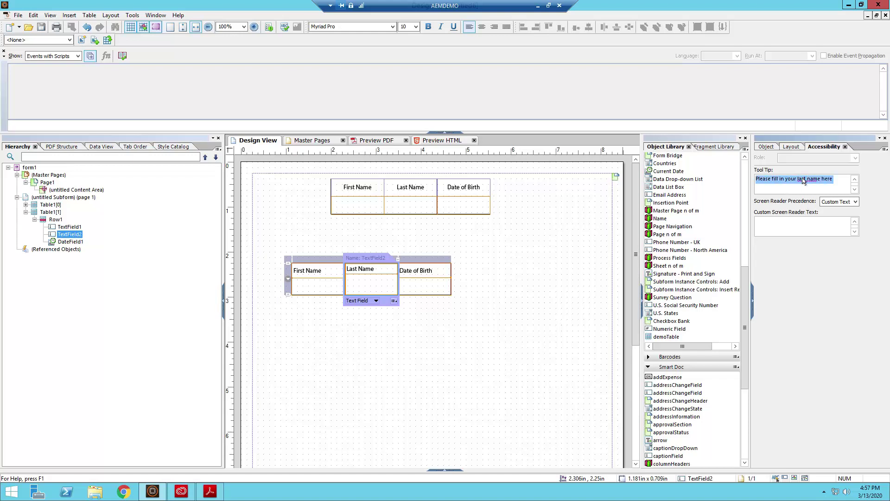
pyautogui.click(803, 227)
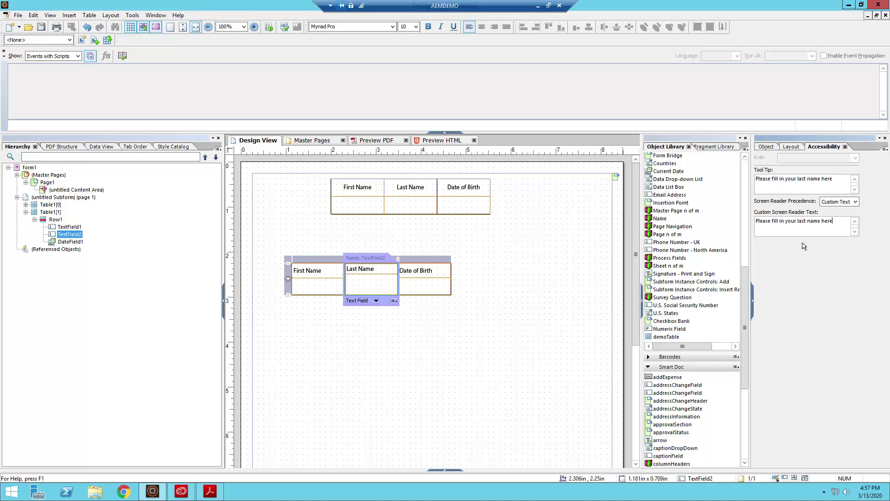
# - Give Date of Birth the tool tip and screen-reader text 'Please fill in your date of birth here'
pyautogui.click(440, 284)
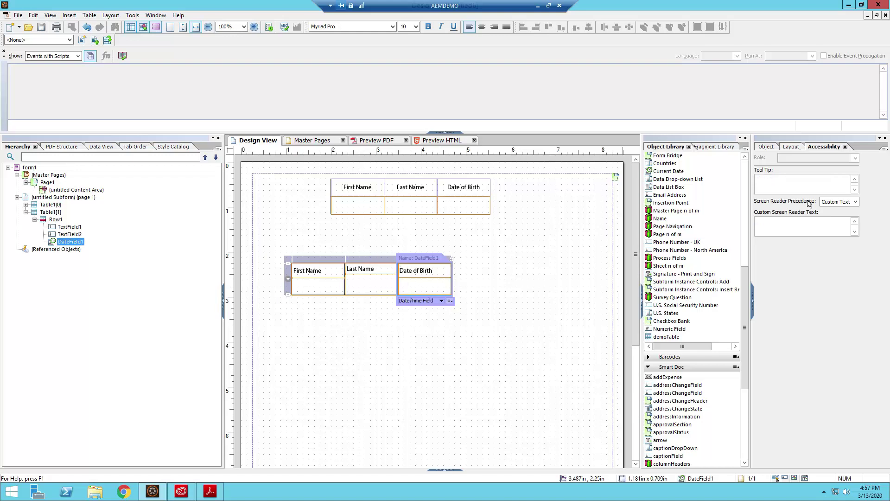
pyautogui.click(785, 184)
pyautogui.hotkey('ctrl', 'v')
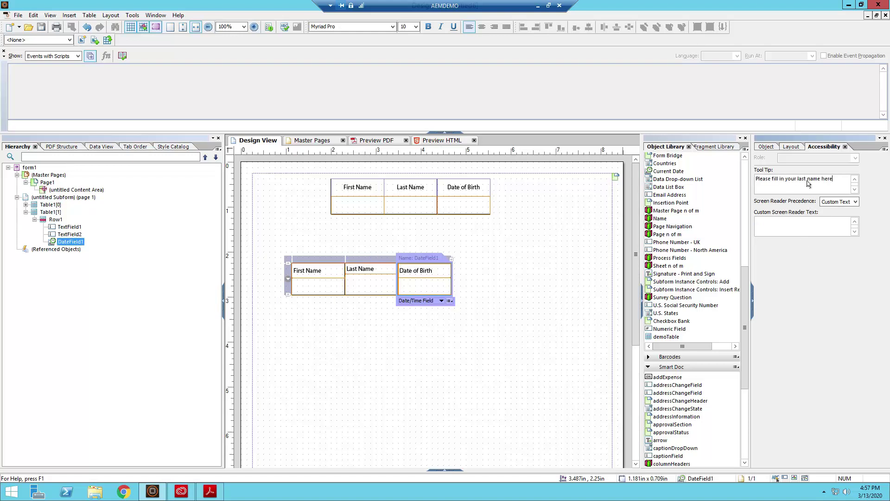
pyautogui.doubleClick(807, 181)
pyautogui.press('BackSpace')
pyautogui.press('BackSpace')
pyautogui.press('BackSpace')
pyautogui.press('BackSpace')
pyautogui.press('BackSpace')
pyautogui.press('BackSpace')
pyautogui.write('date of irth')
pyautogui.press('BackSpace')
pyautogui.press('BackSpace')
pyautogui.press('BackSpace')
pyautogui.press('BackSpace')
pyautogui.press('BackSpace')
pyautogui.write('birth')
pyautogui.hotkey('ctrl', 'a')
pyautogui.hotkey('ctrl', 'c')
pyautogui.click(797, 225)
pyautogui.hotkey('ctrl', 'v')
pyautogui.click(473, 254)
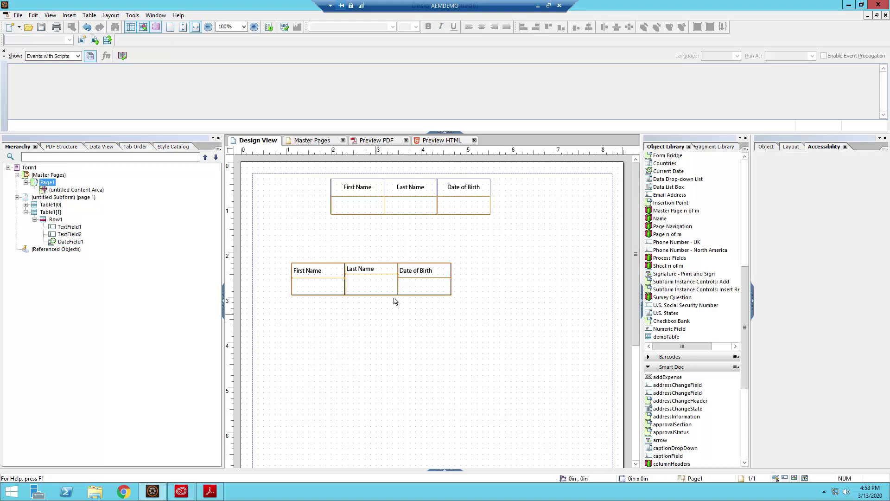
# - Marquee-drag around the lower table to select all three captioned fields together
pyautogui.click(352, 280)
pyautogui.moveTo(480, 247); pyautogui.dragTo(278, 318)
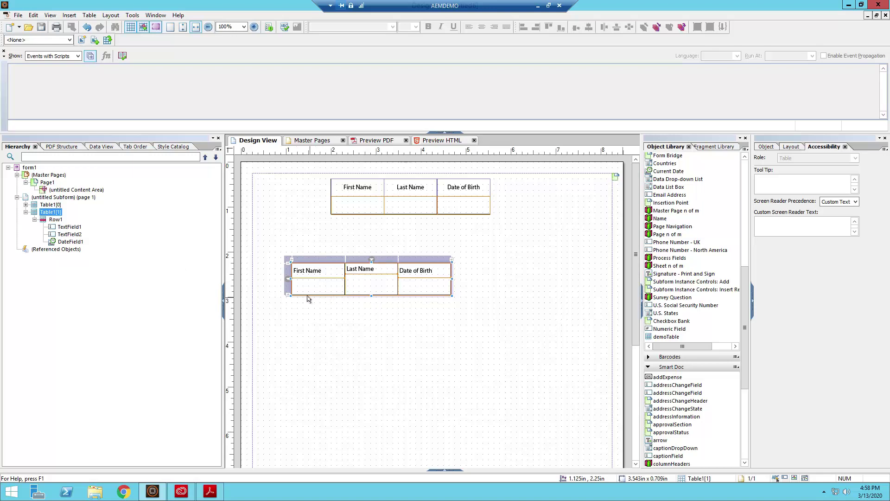
pyautogui.click(289, 289)
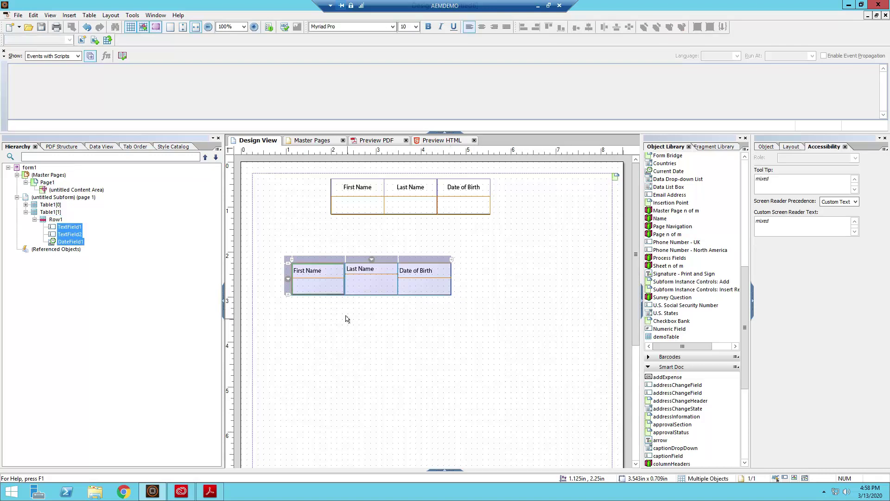
pyautogui.click(485, 326)
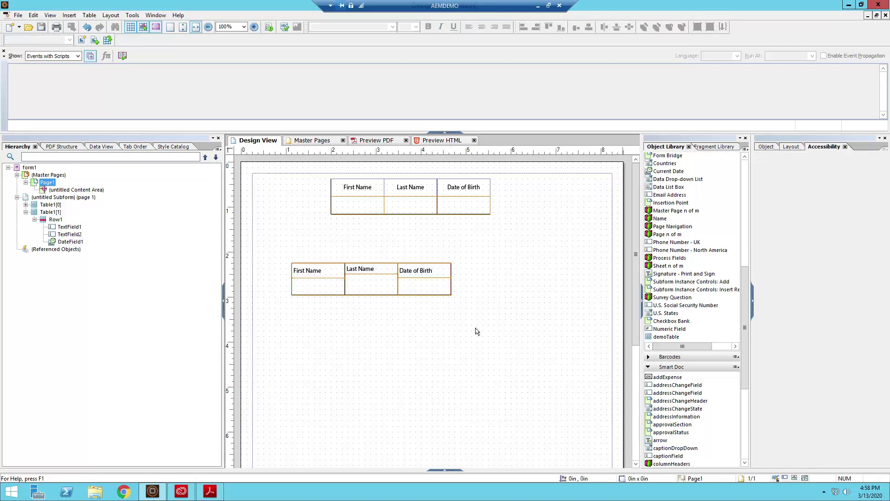
pyautogui.moveTo(488, 325); pyautogui.dragTo(269, 246)
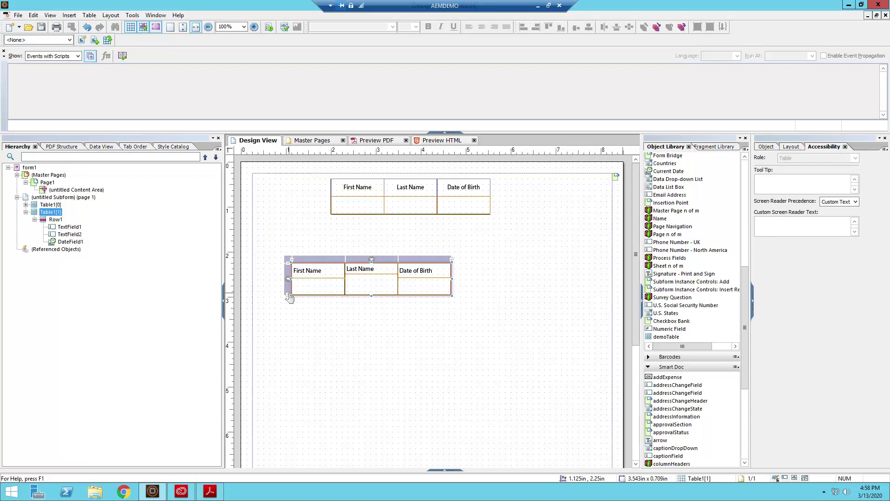
# - Drag the lower table into the Object Library, name it accessibleDemoTable, and try placing it
pyautogui.moveTo(298, 302); pyautogui.dragTo(696, 328)
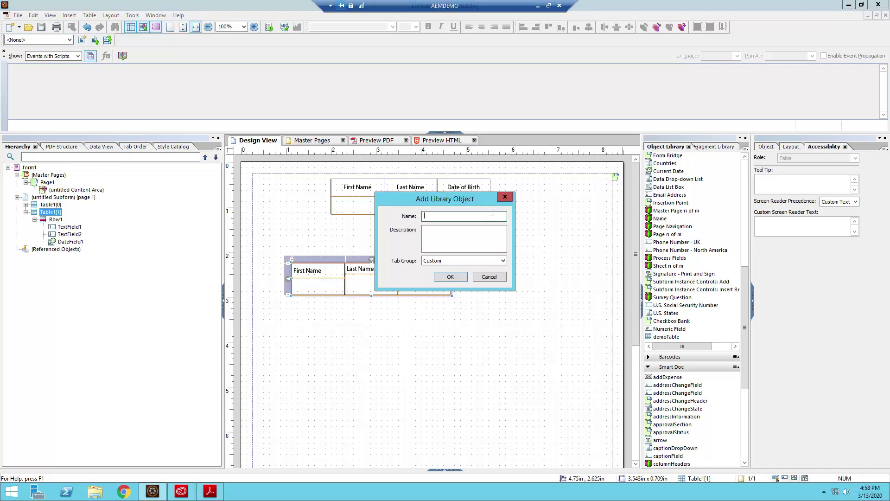
pyautogui.write('accessibleDemoTable')
pyautogui.click(452, 278)
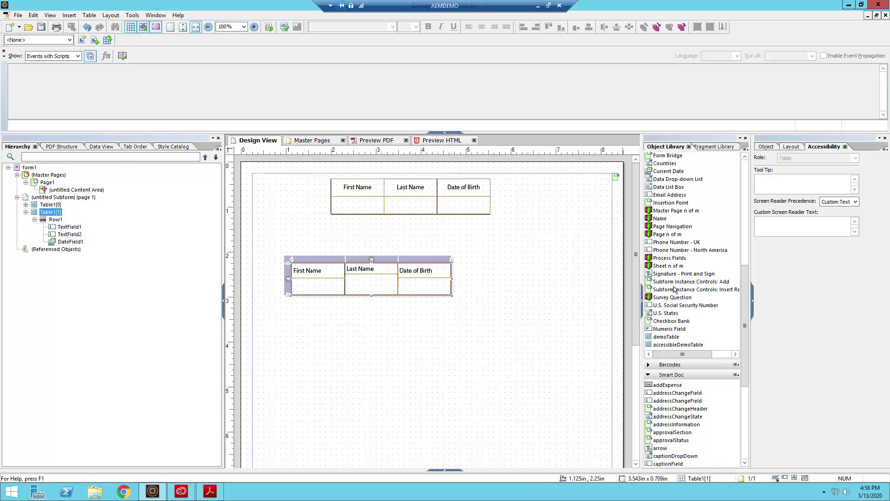
pyautogui.click(688, 345)
pyautogui.moveTo(725, 343); pyautogui.dragTo(498, 357)
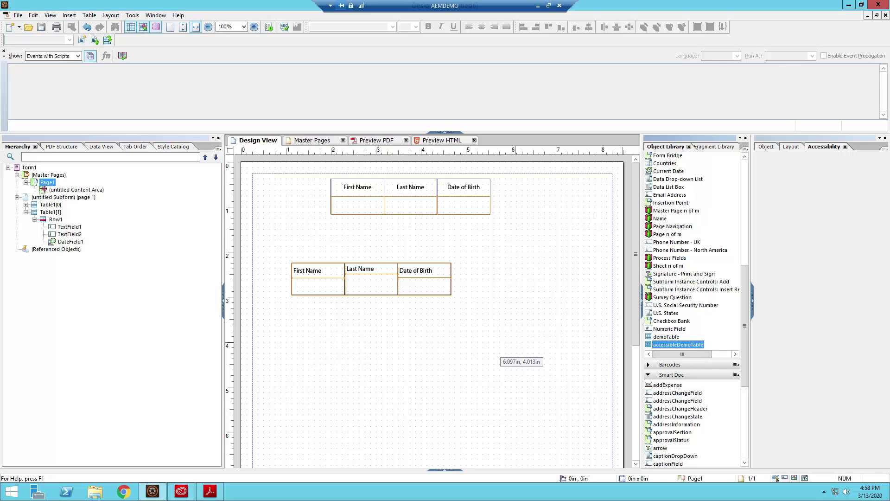